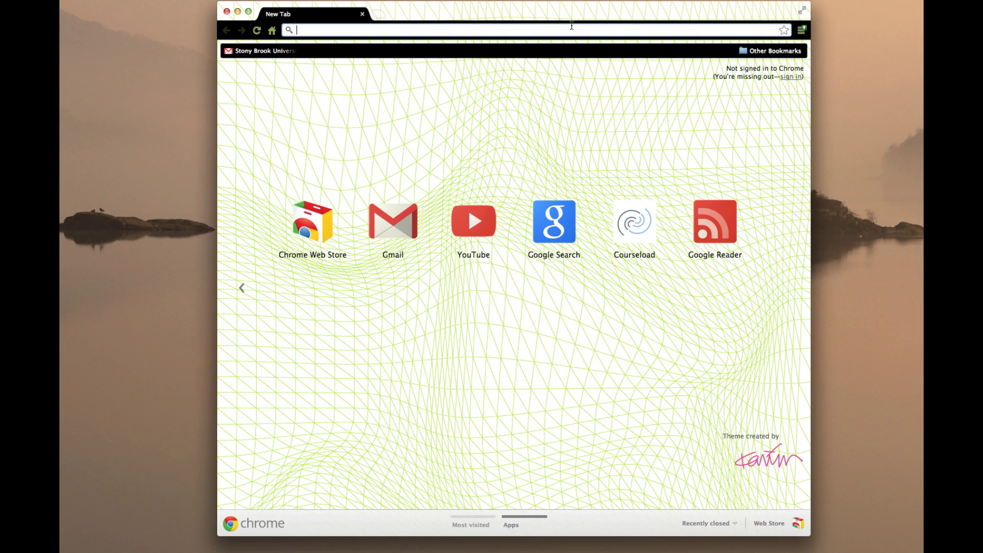
Load stonybrook.edu/mycloud in Chrome to reach the NetID Single Sign-On page
type("Stonybrook")
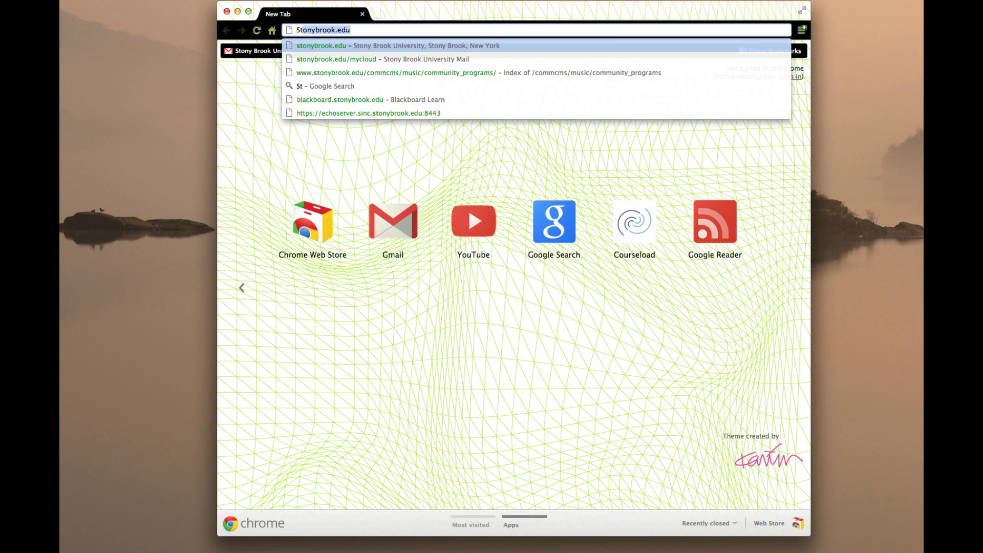
type(".edu/")
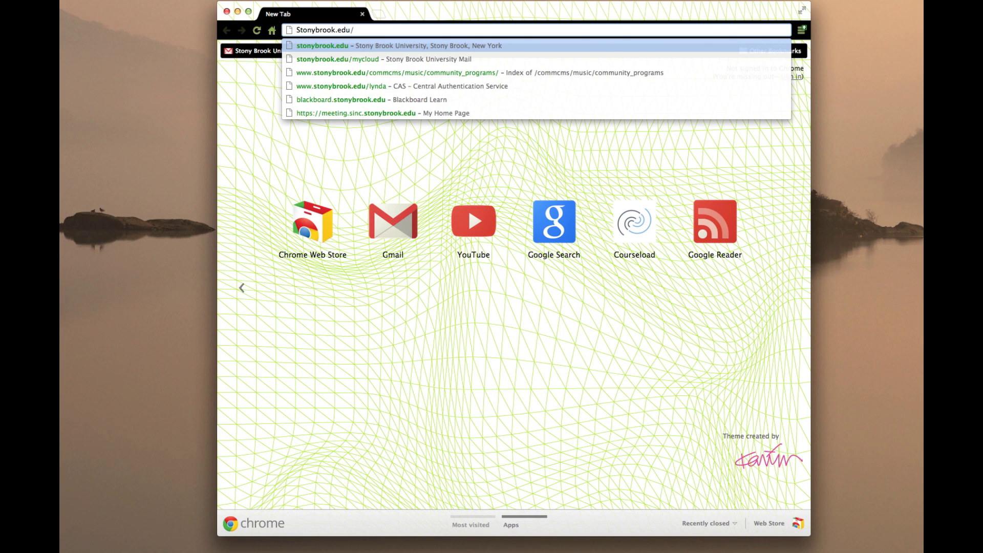
type("mycloud")
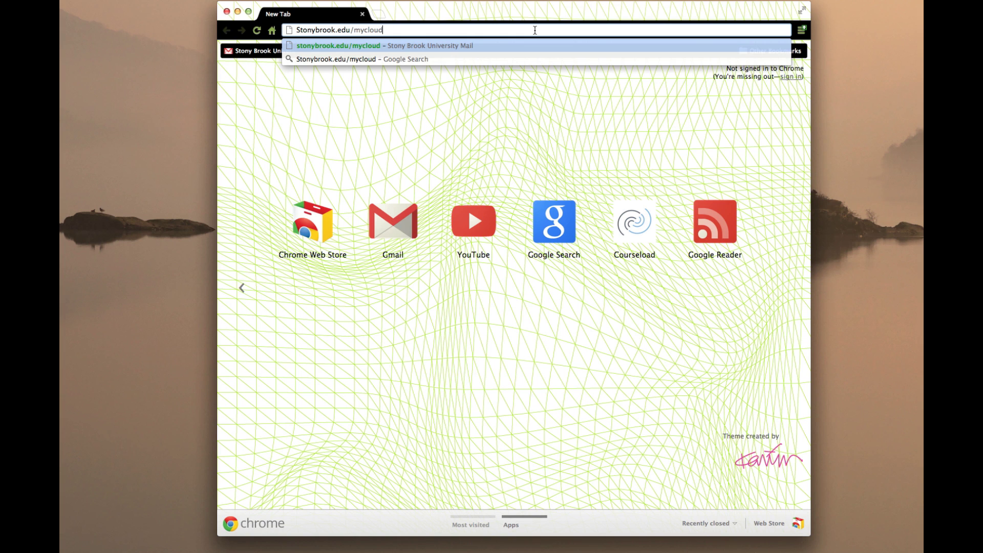
key("Return")
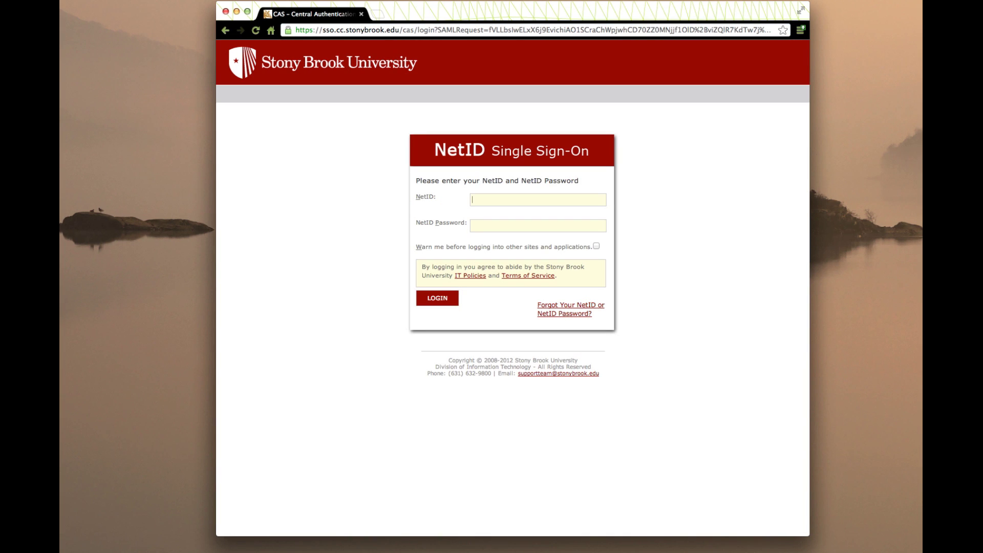
Sign in with the NetID and account password, then open Google Drive in a new tab
key("Tab")
type("*********")
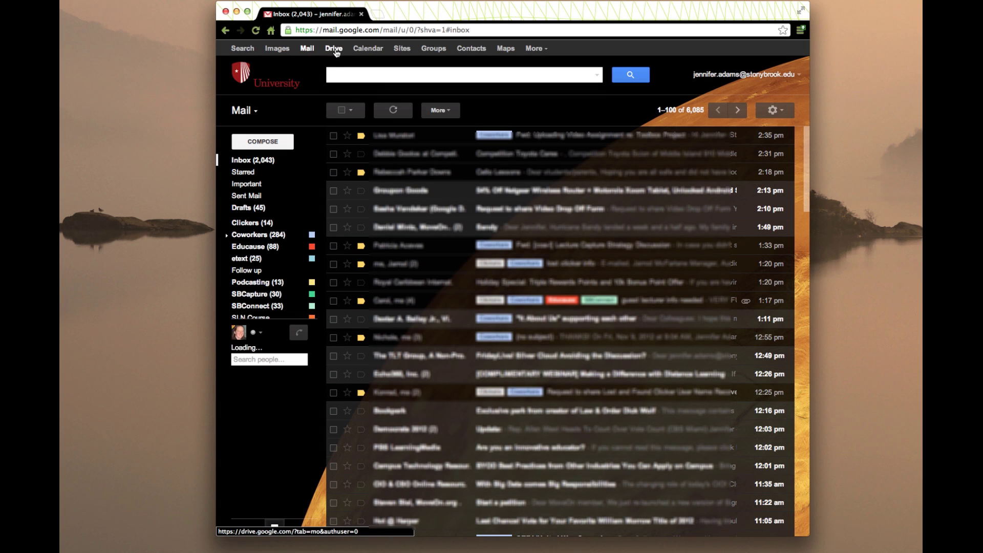
left_click(335, 48)
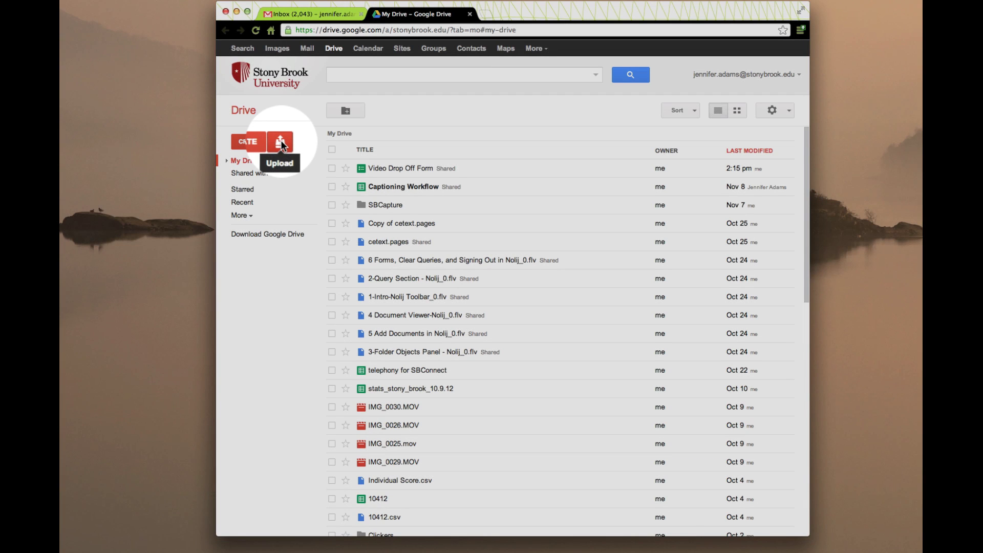
Upload zhu.mp4 from the Desktop, found by searching for .mp4, into My Drive
left_click(280, 142)
left_click(296, 161)
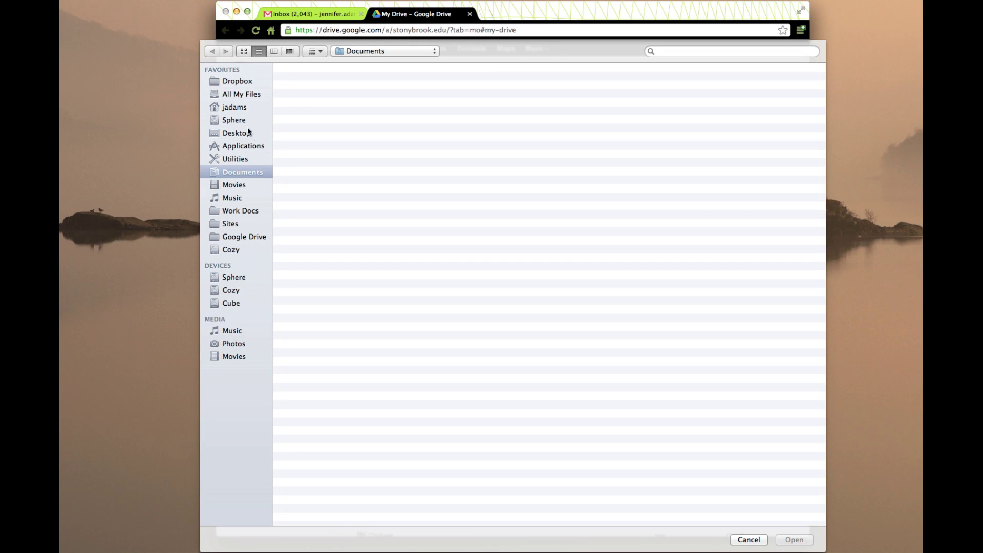
left_click(235, 134)
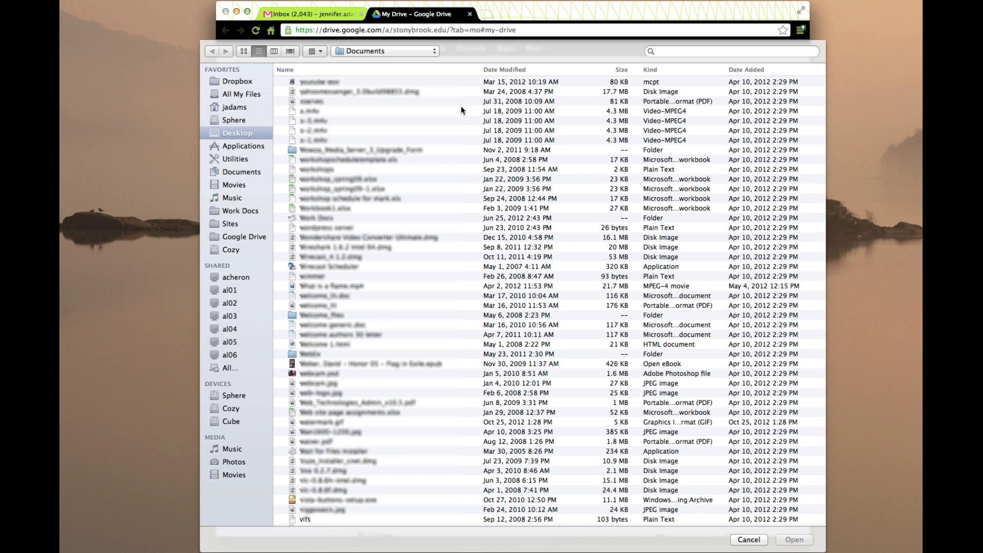
left_click(668, 53)
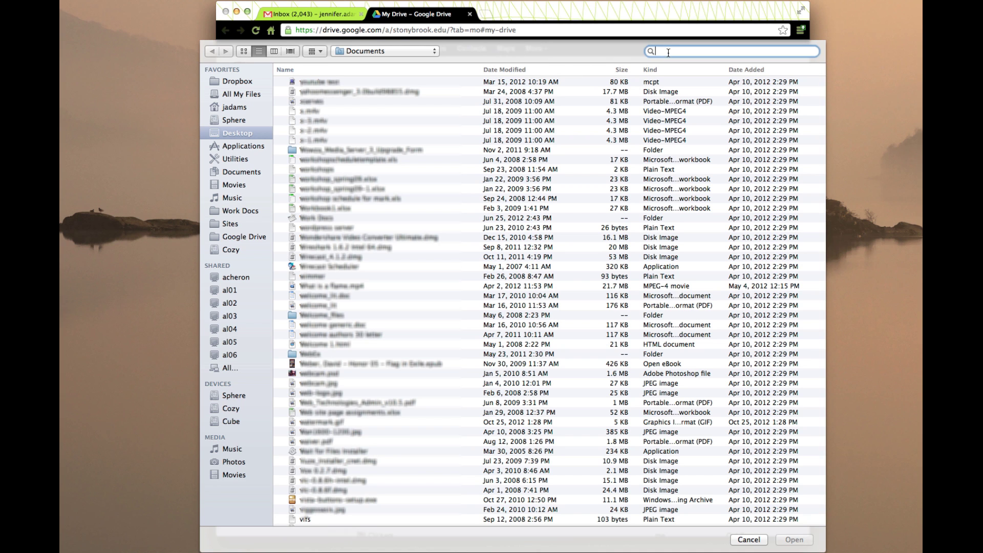
type(".mp4")
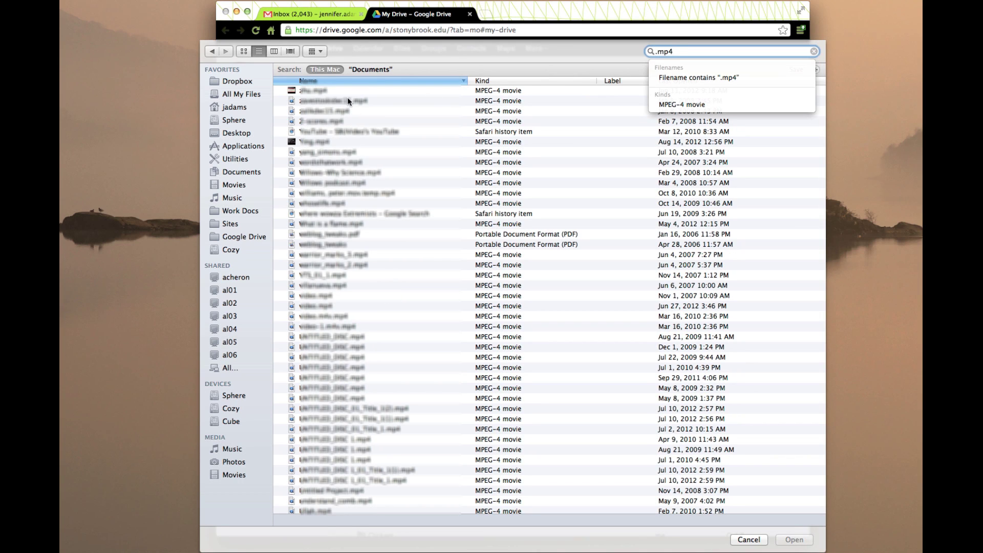
left_click(325, 90)
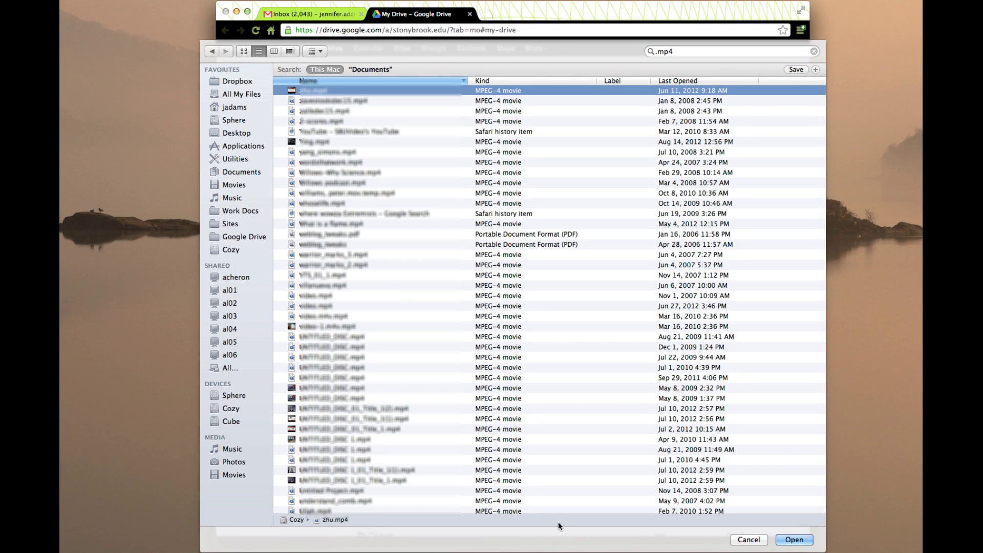
left_click(796, 540)
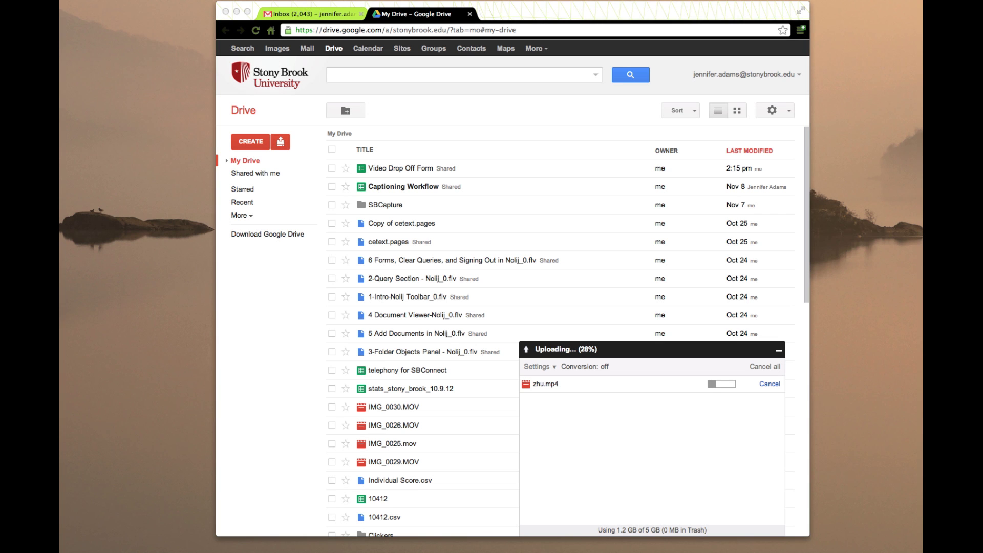
Check zhu.mp4's size and details in the Info window, then close it while the upload completes
key("super+i")
left_click_drag(720, 53, 424, 69)
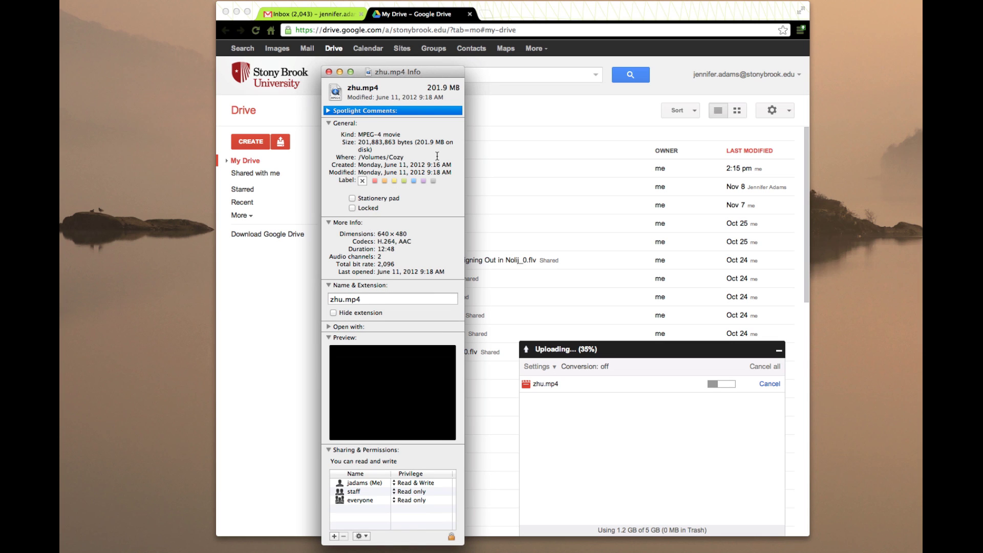
left_click(328, 73)
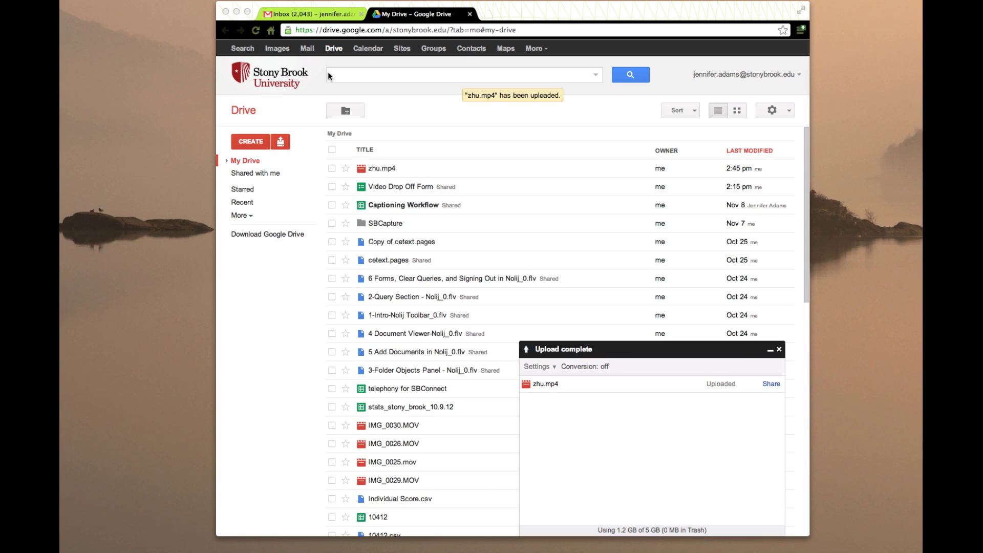
Dismiss the upload-complete panel, select zhu.mp4, and open its sharing settings via More > Share
left_click(779, 353)
left_click(779, 350)
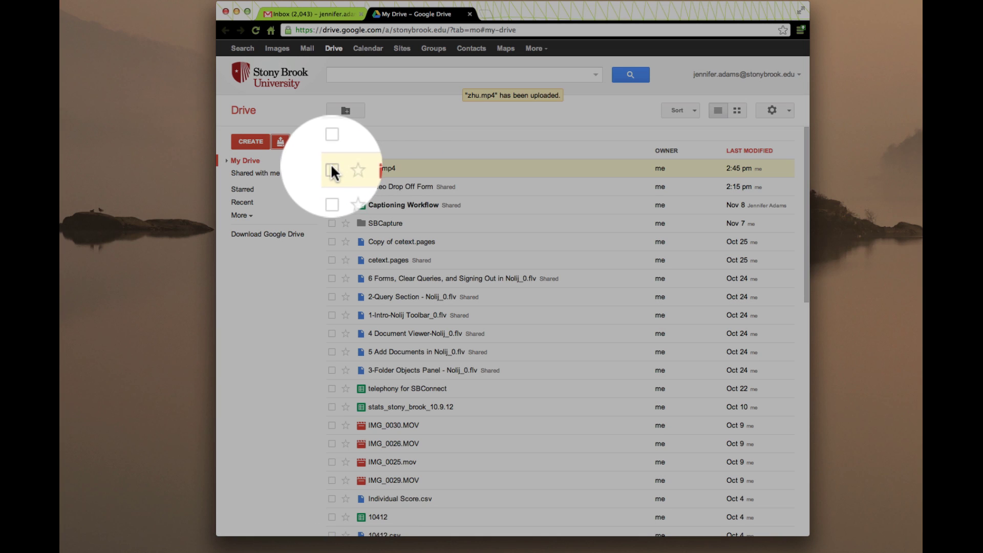
left_click(332, 168)
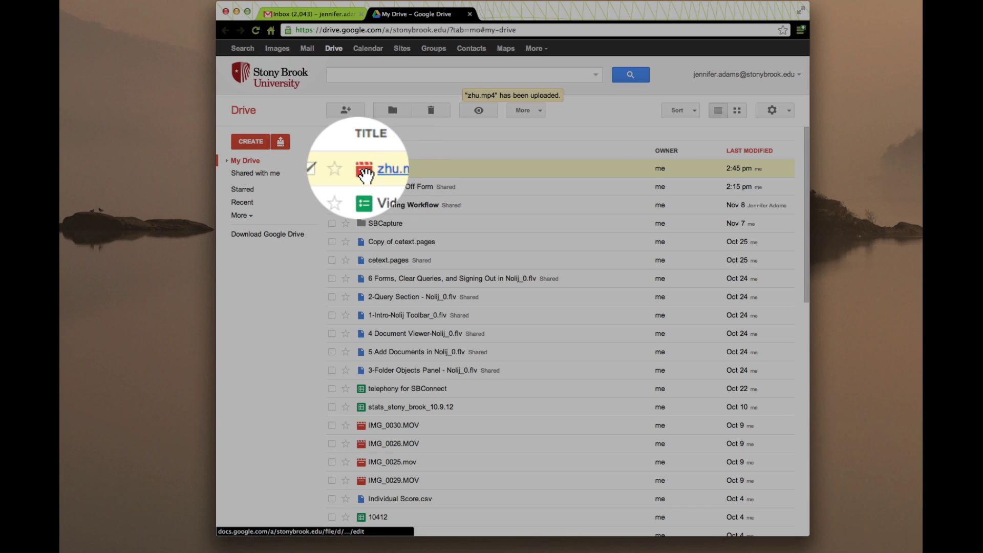
left_click(539, 109)
mouse_move(539, 161)
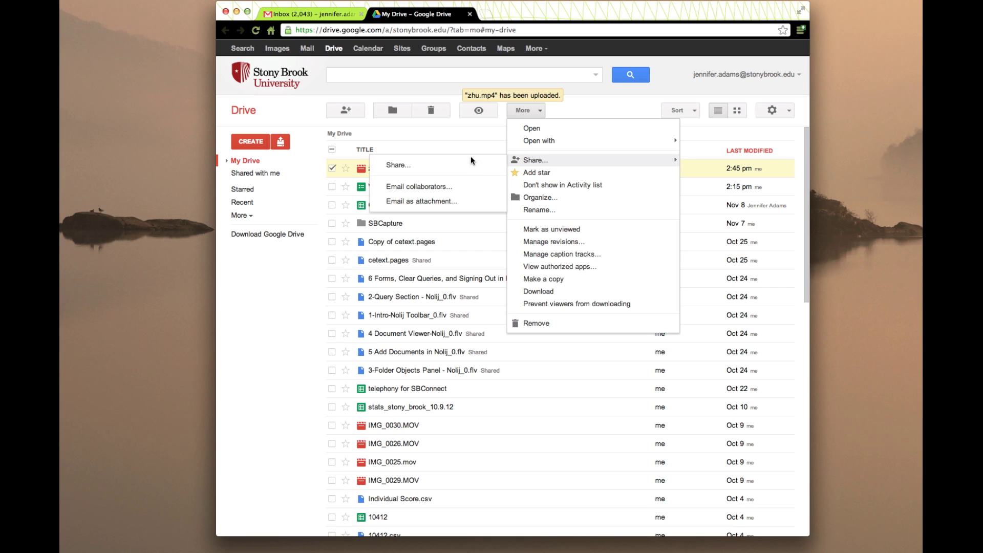
left_click(464, 165)
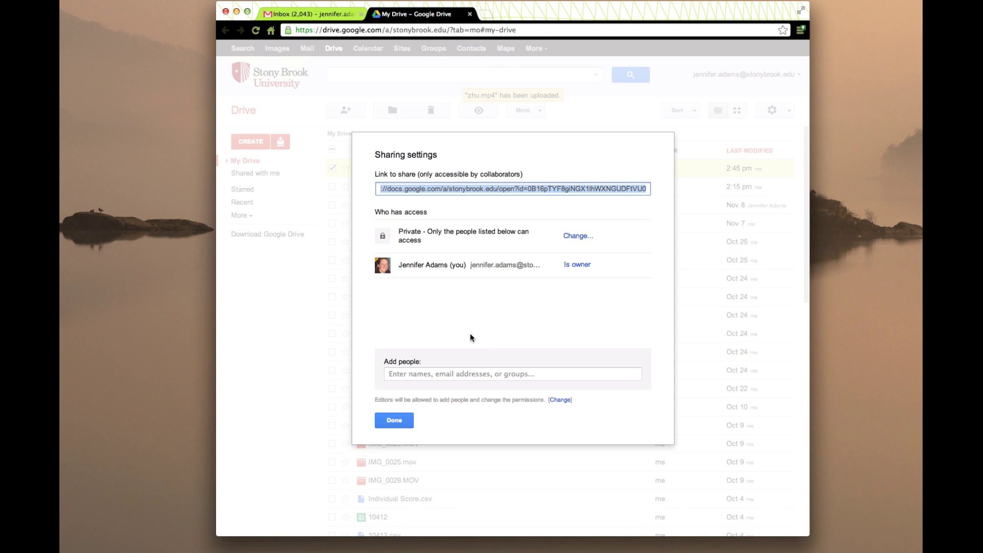
Add both students' university addresses from the suggestions with Can edit access and share
left_click(425, 372)
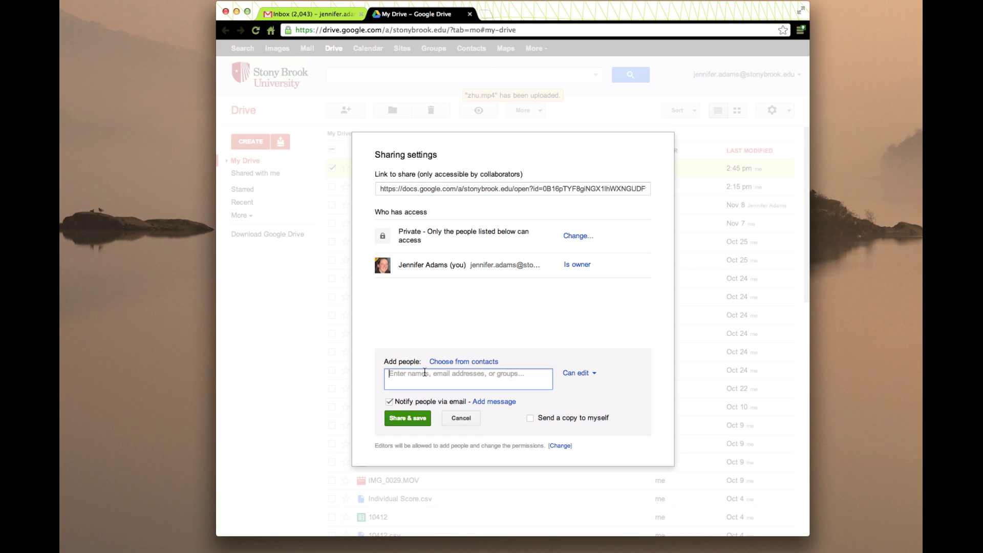
type("ev")
key("Return")
type("anna")
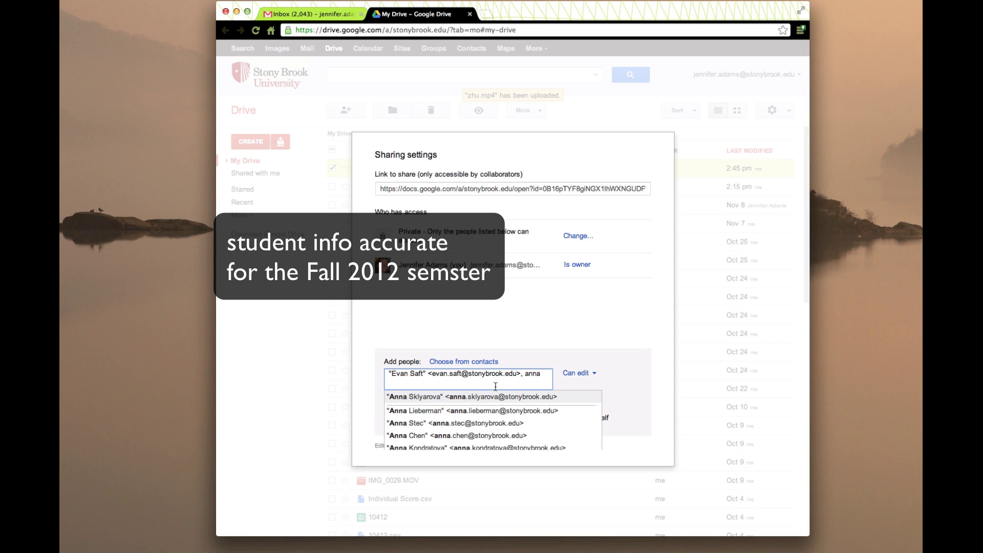
left_click(508, 401)
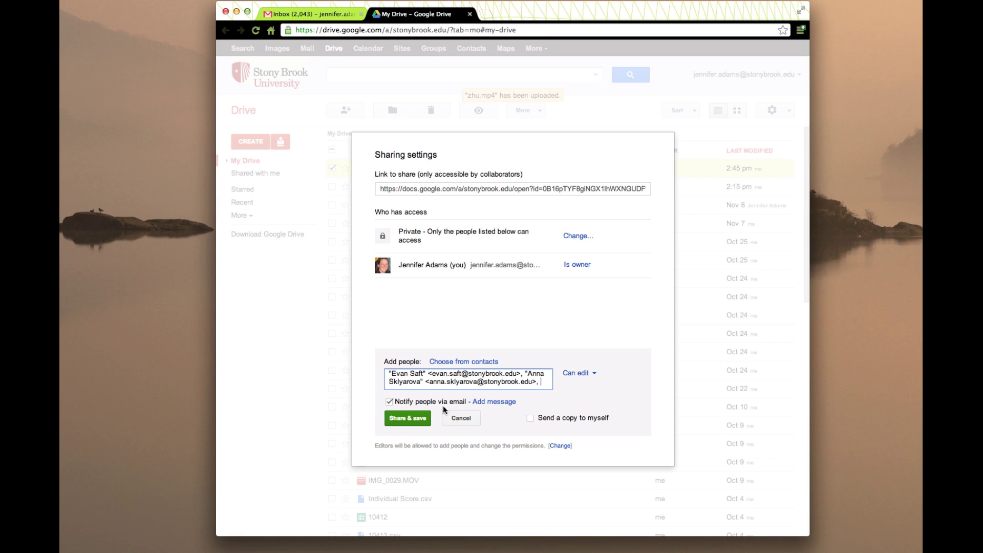
left_click(406, 420)
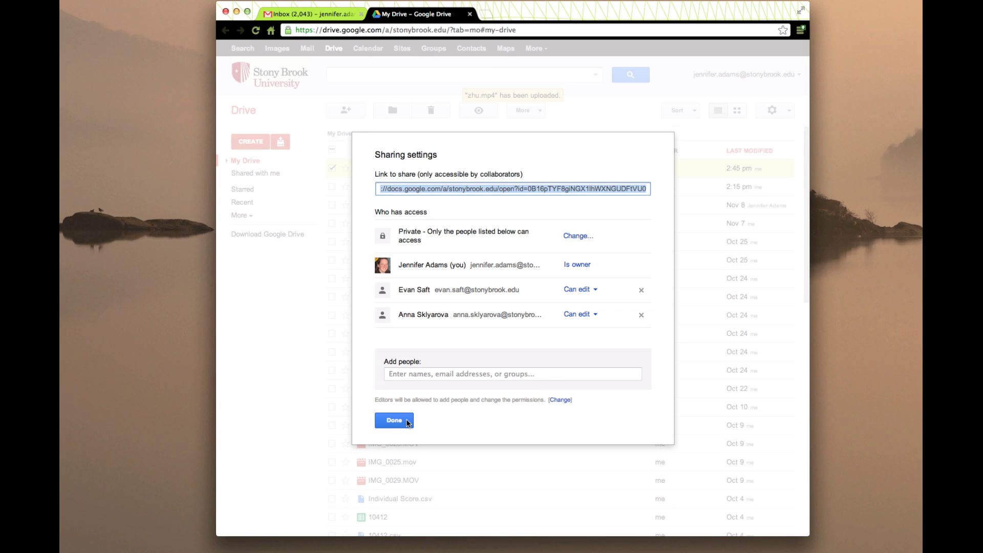
Close the sharing settings with Done, returning to My Drive
left_click(406, 420)
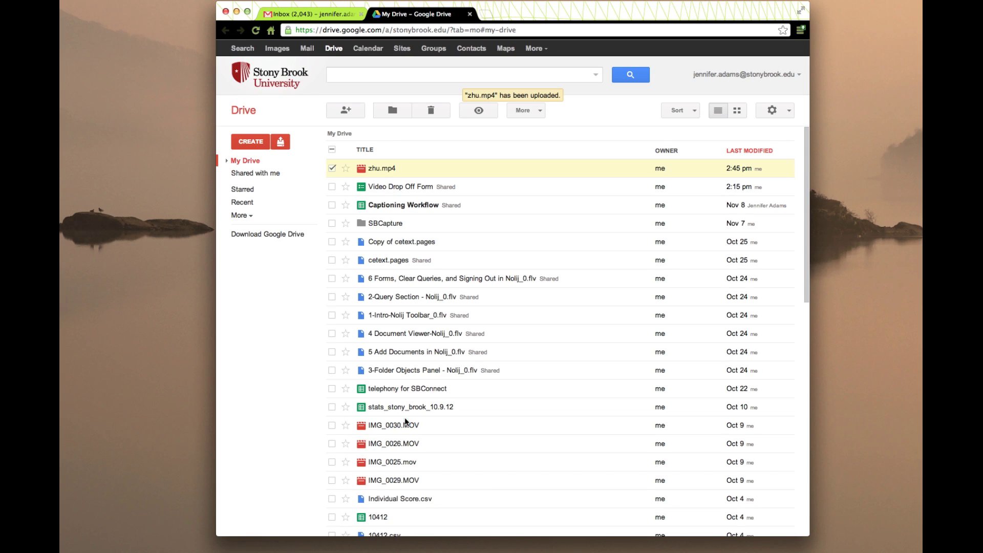